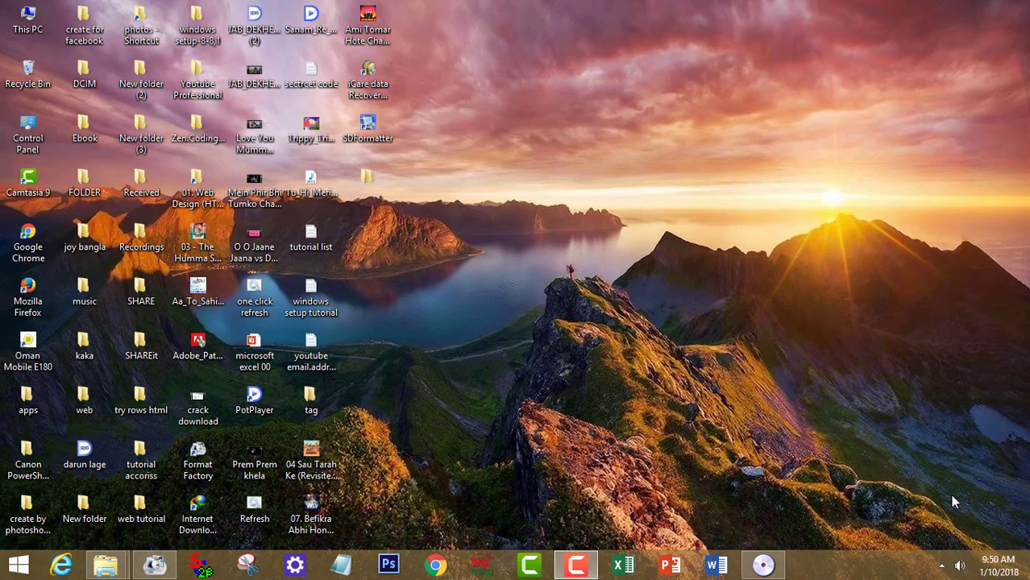
# Launch the MagicISO application from the "MagicISO by BD IT enterprise" folder and continue with the unregistered trial.
pyautogui.moveTo(103, 569)
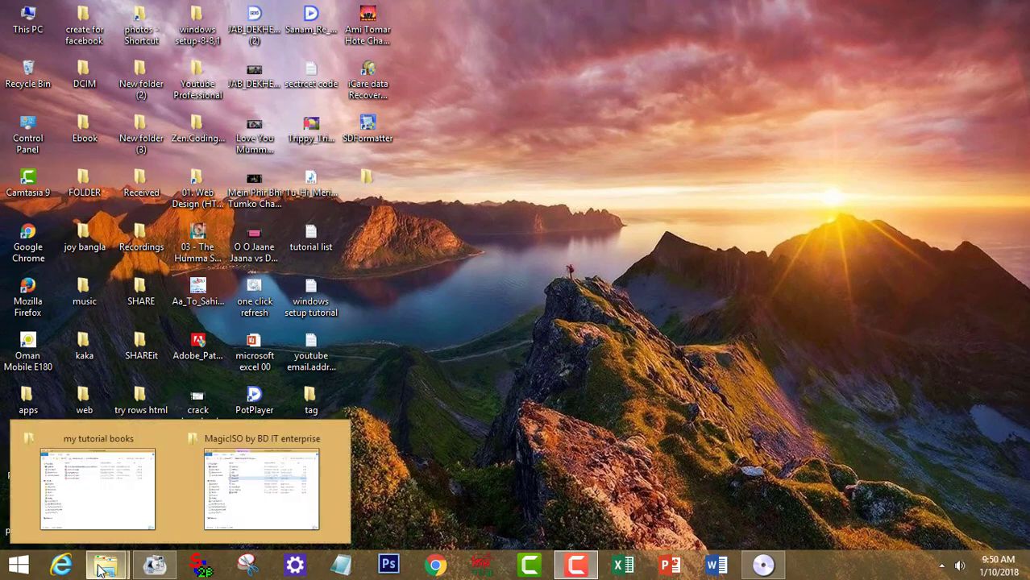
pyautogui.click(282, 522)
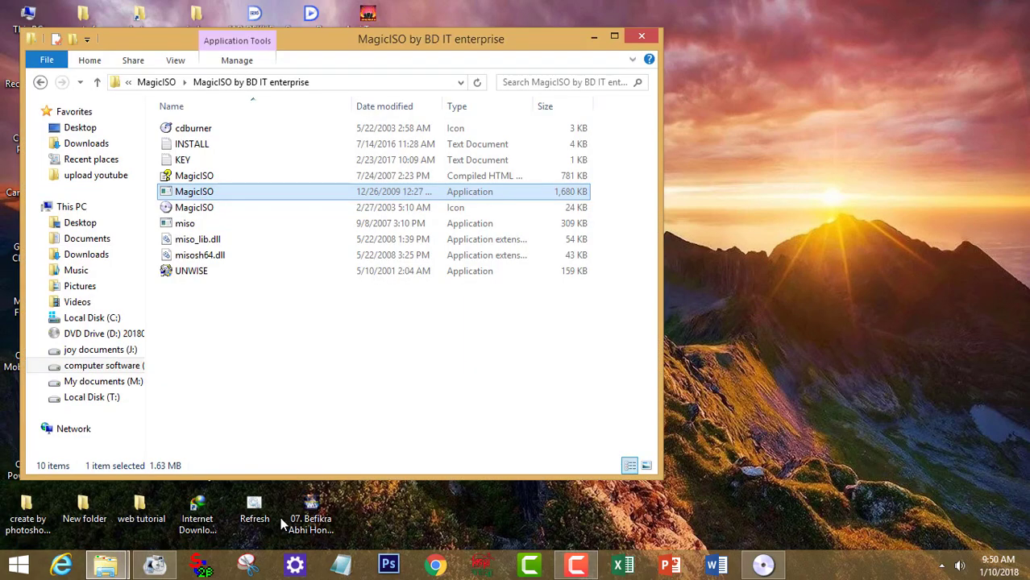
pyautogui.click(158, 83)
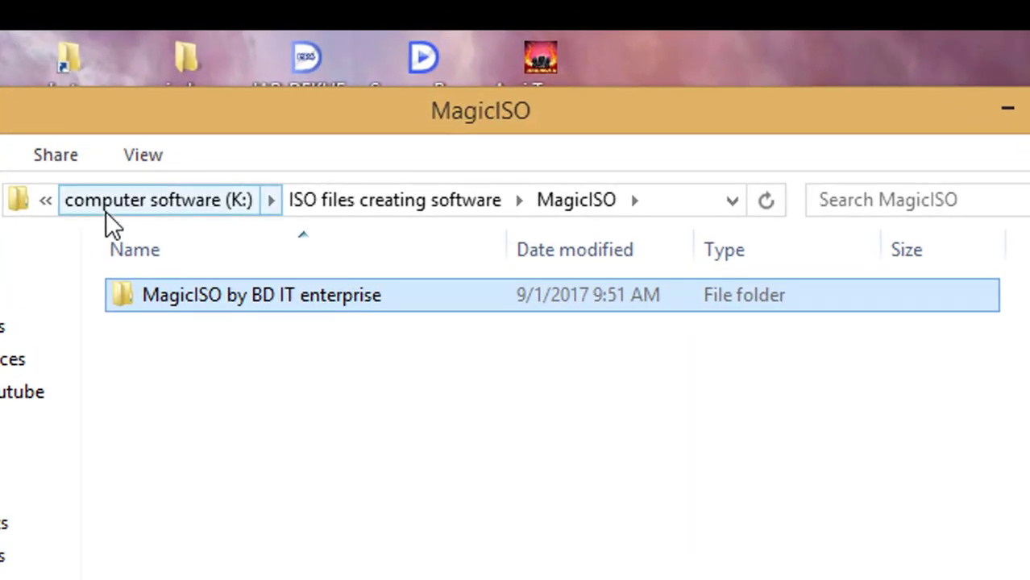
pyautogui.doubleClick(305, 293)
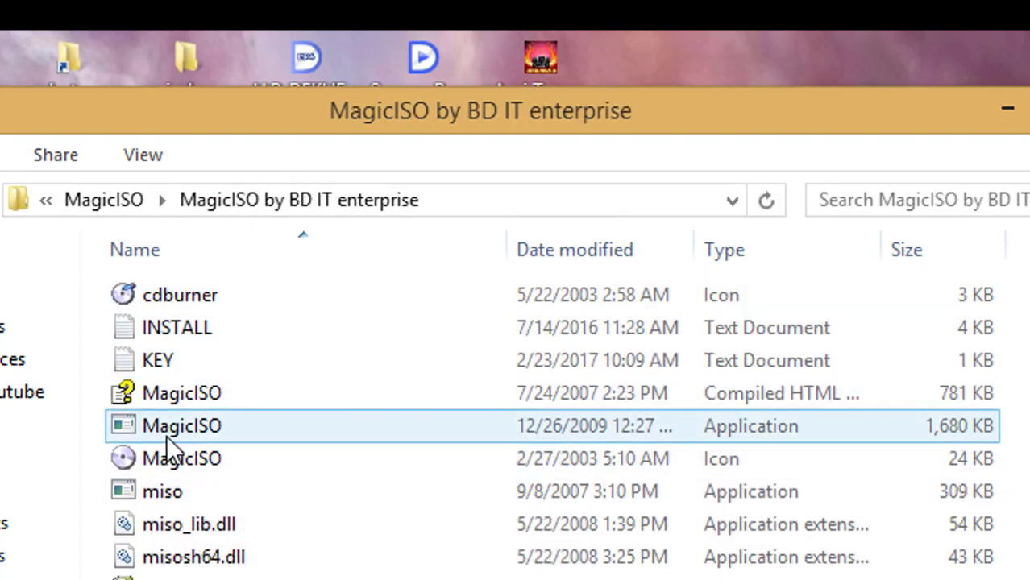
pyautogui.moveTo(174, 437)
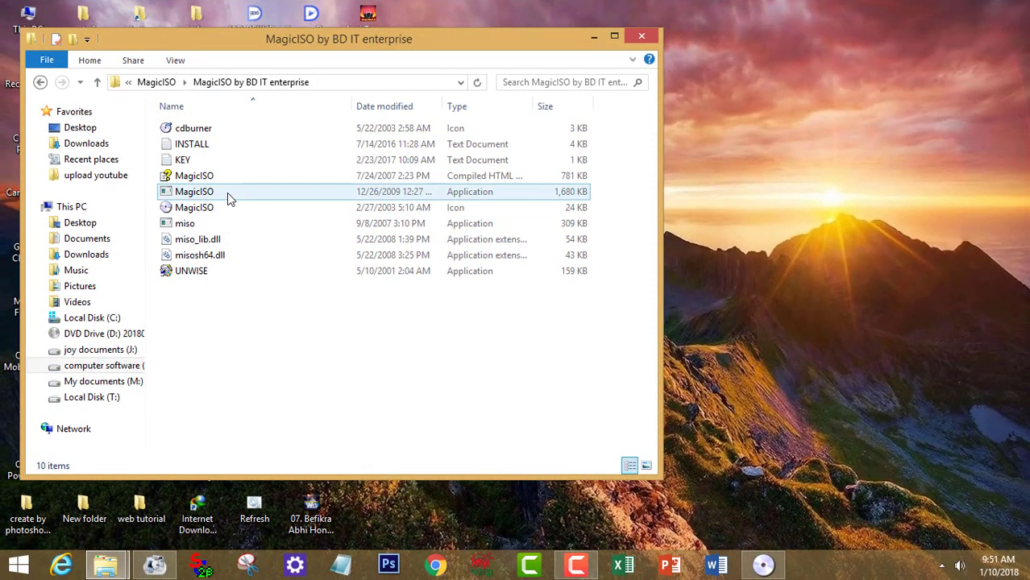
pyautogui.doubleClick(227, 193)
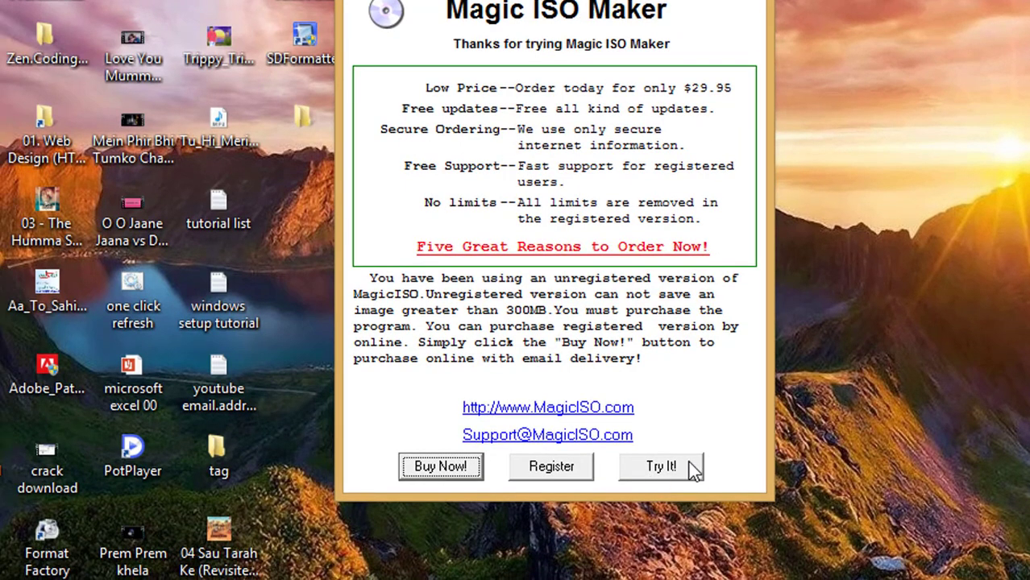
pyautogui.click(671, 466)
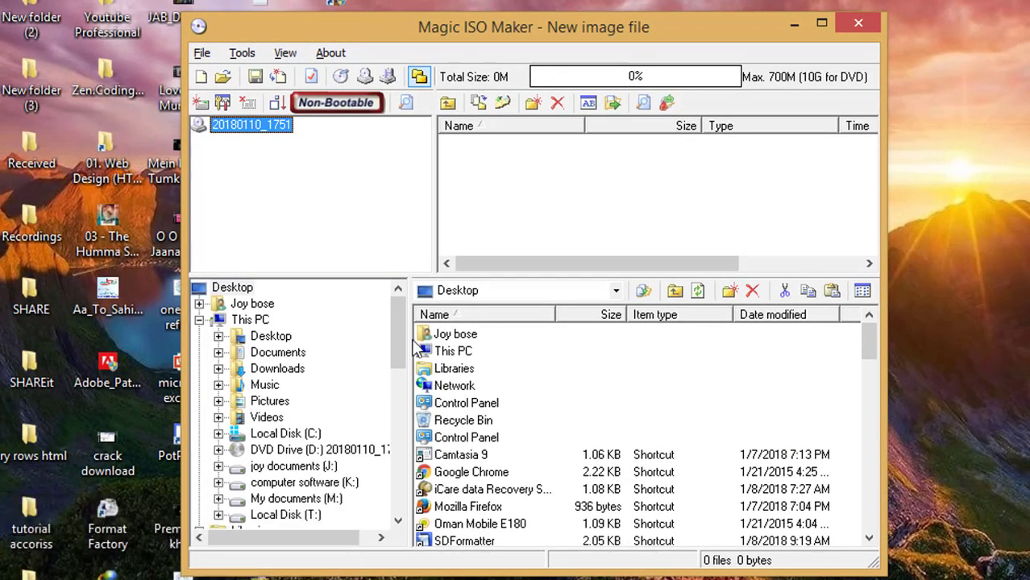
# Browse the local folder tree to the images subfolder inside the desktop's web folder.
pyautogui.moveTo(395, 328); pyautogui.dragTo(367, 477)
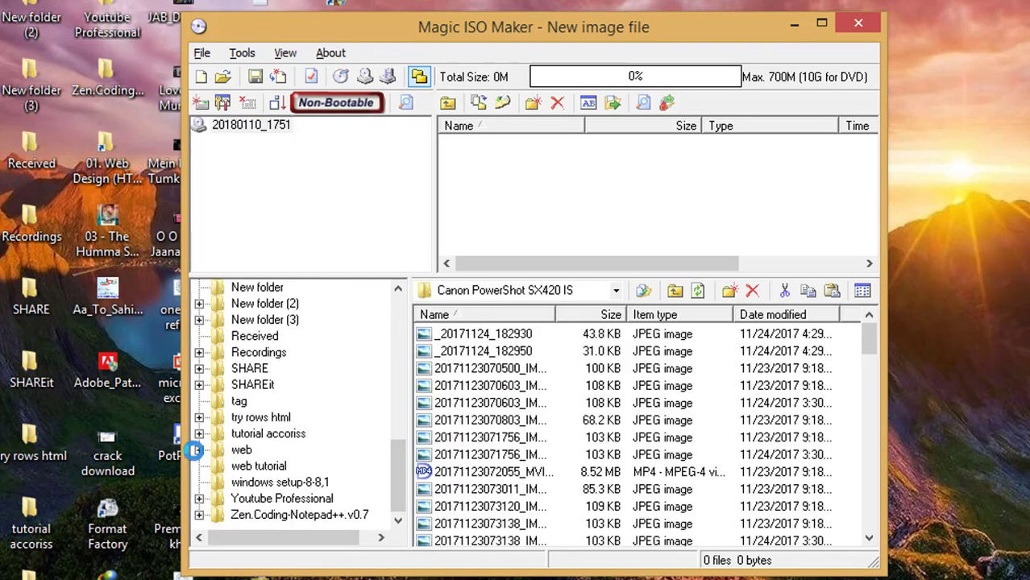
pyautogui.click(199, 450)
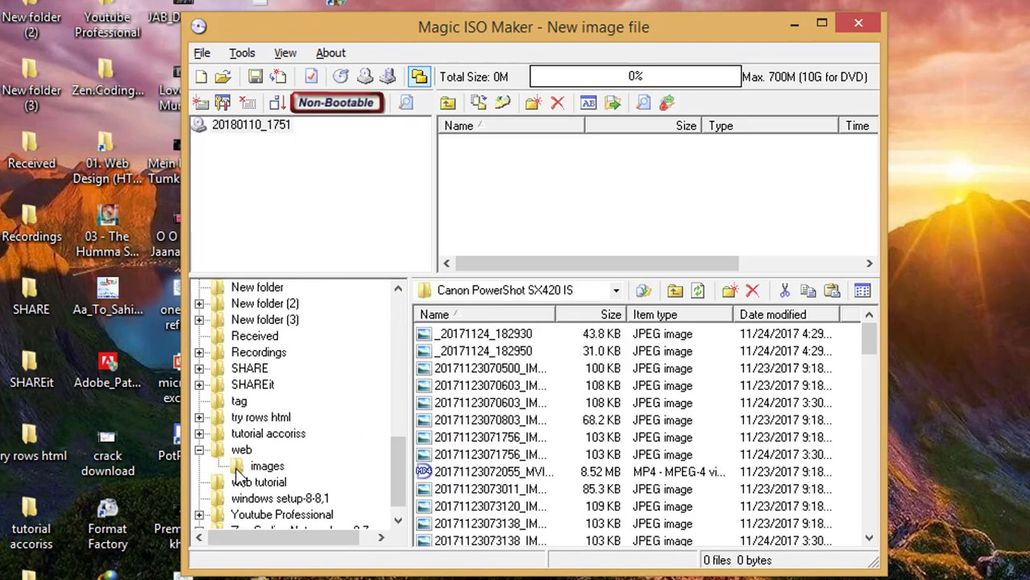
pyautogui.click(236, 469)
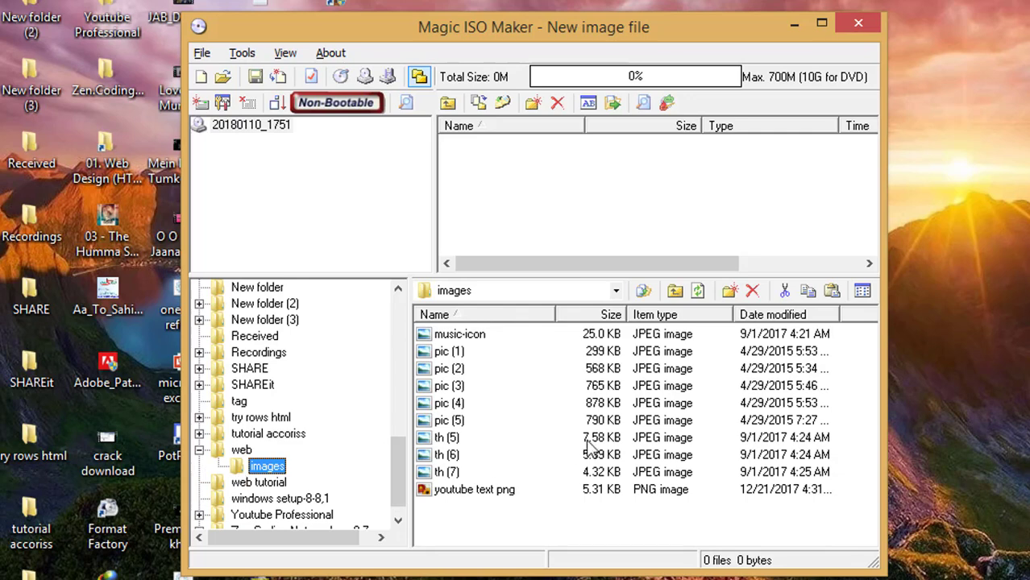
# Add all files of the images folder to the current disc image and check them in its file list.
pyautogui.moveTo(452, 528); pyautogui.dragTo(429, 321)
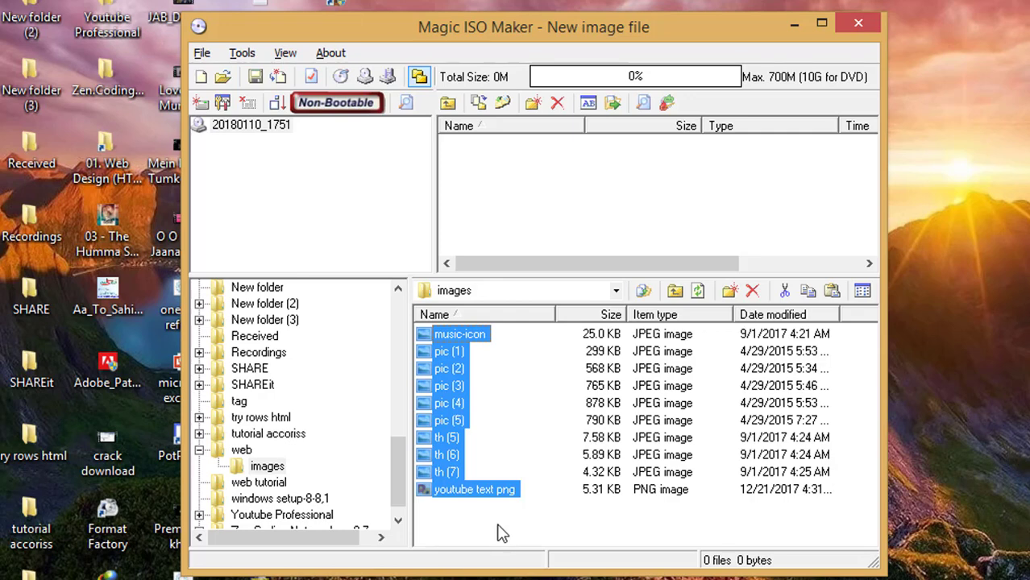
pyautogui.moveTo(472, 531); pyautogui.dragTo(436, 338)
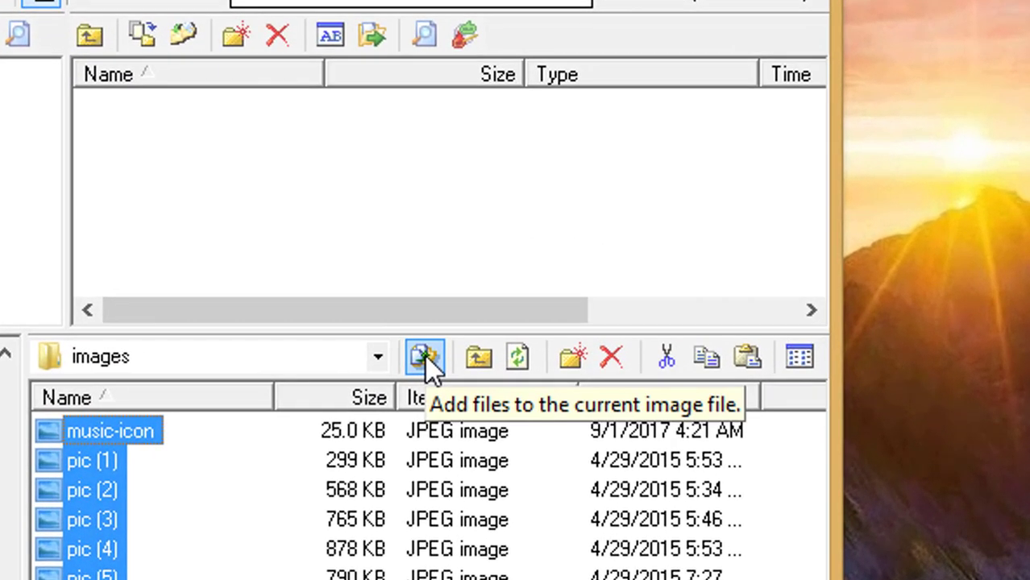
pyautogui.click(425, 355)
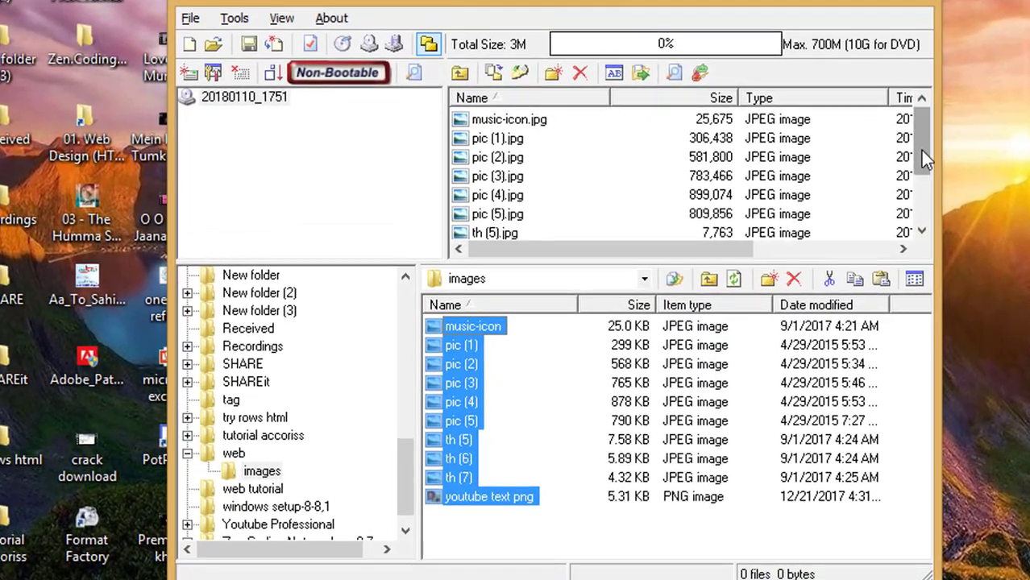
pyautogui.moveTo(925, 159); pyautogui.dragTo(920, 218)
pyautogui.moveTo(480, 220); pyautogui.dragTo(446, 76)
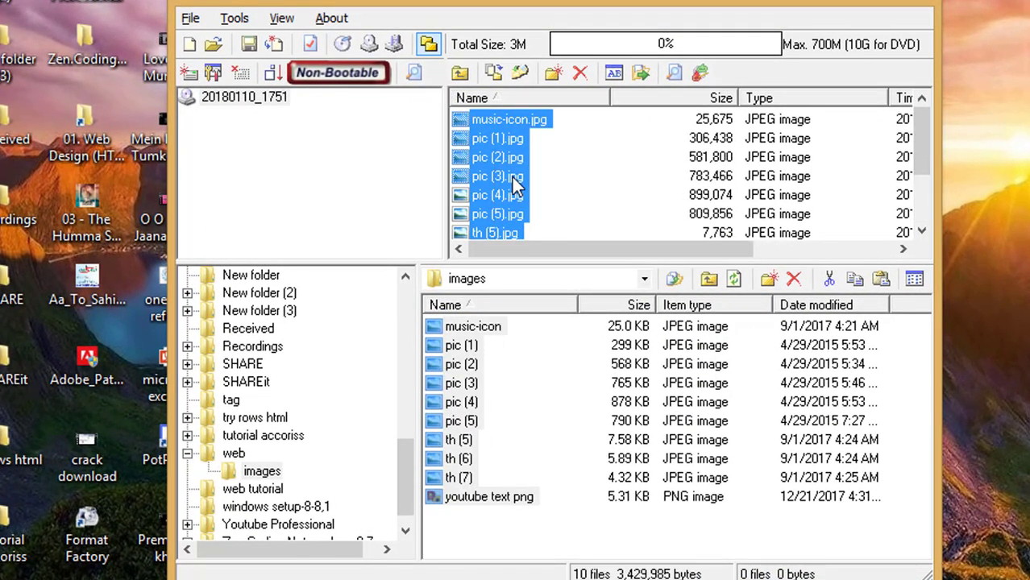
# Save the disc image as a Standard ISO Image named "creataing by magic iso" in the desktop's web folder.
pyautogui.click(248, 46)
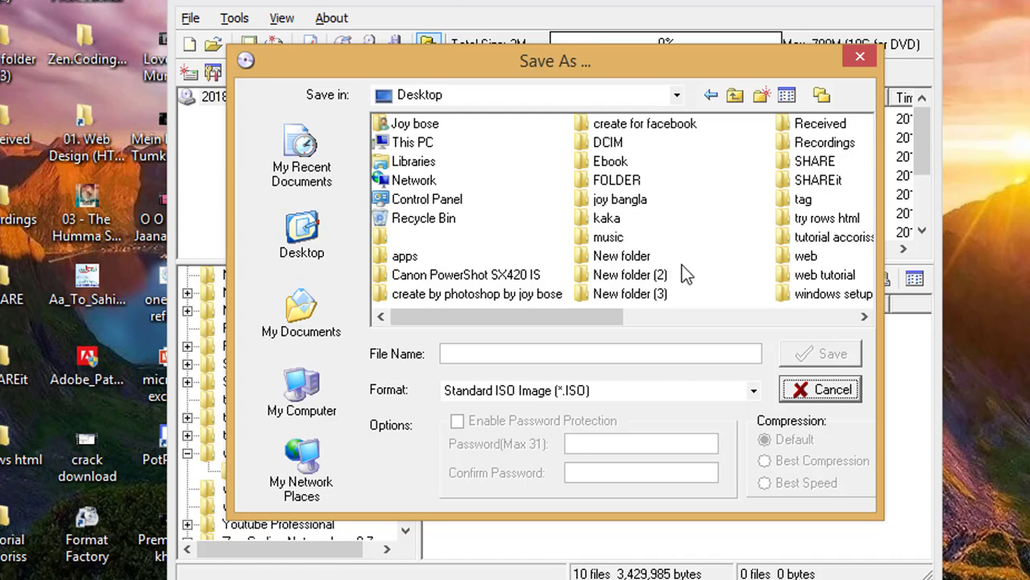
pyautogui.doubleClick(406, 257)
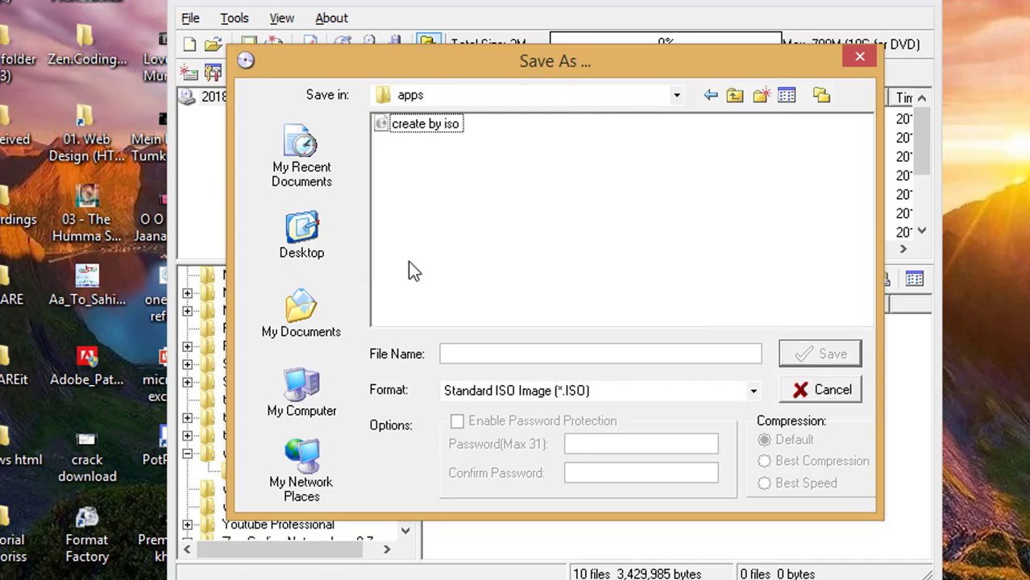
pyautogui.click(710, 95)
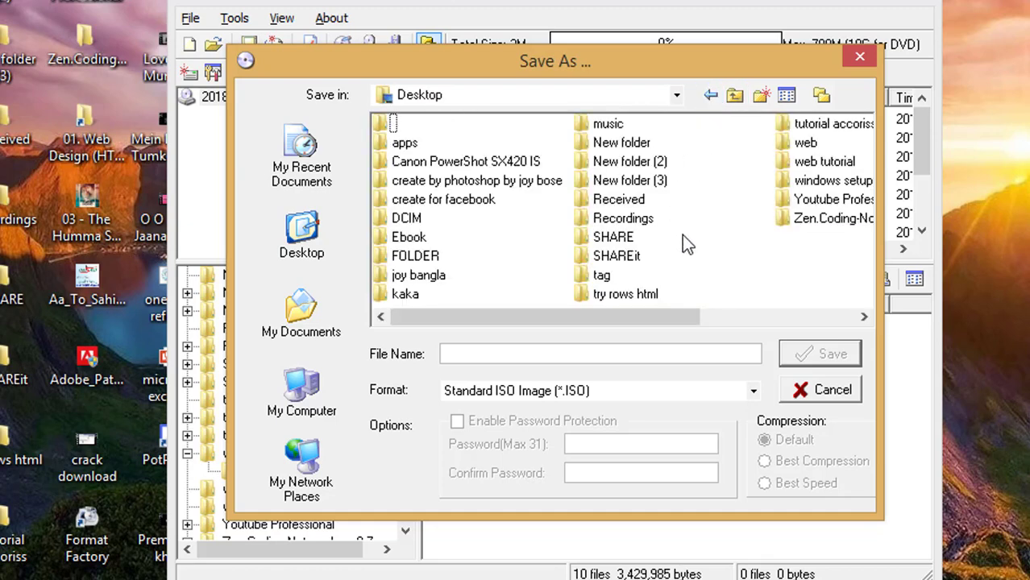
pyautogui.moveTo(646, 315); pyautogui.dragTo(739, 315)
pyautogui.doubleClick(604, 142)
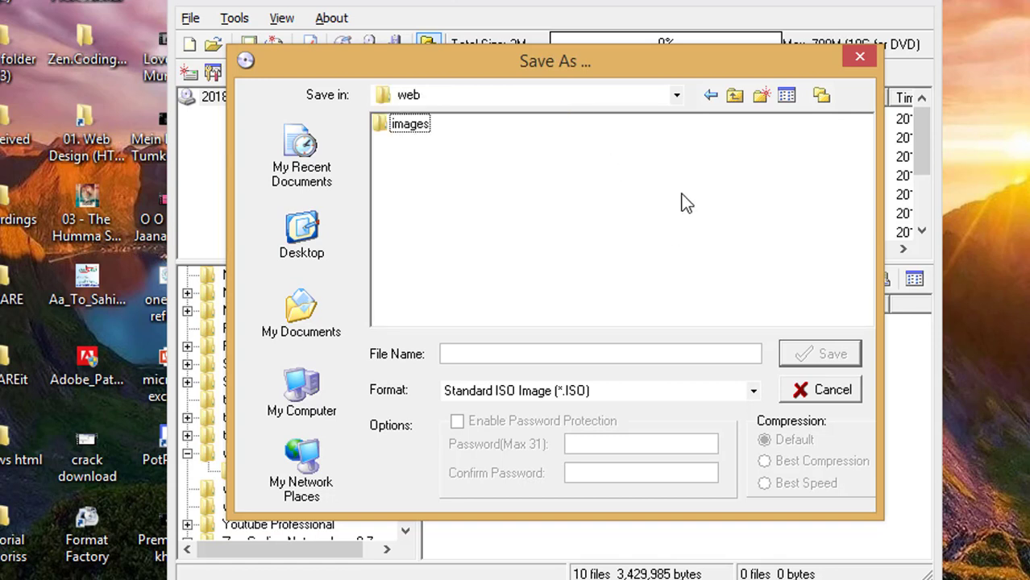
pyautogui.click(597, 353)
pyautogui.click(548, 354)
pyautogui.write('creataing by magic iso')
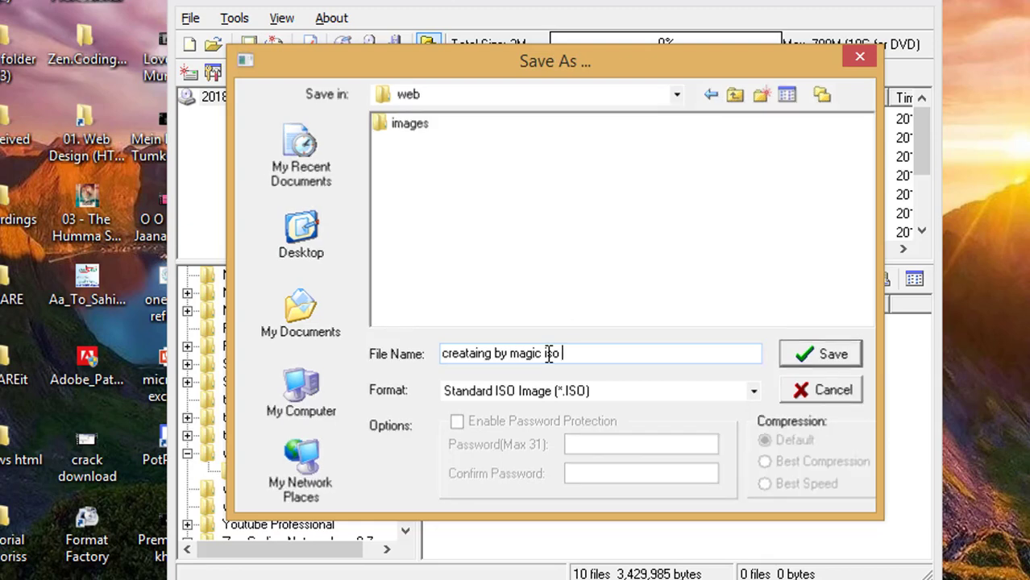
pyautogui.press('Return')
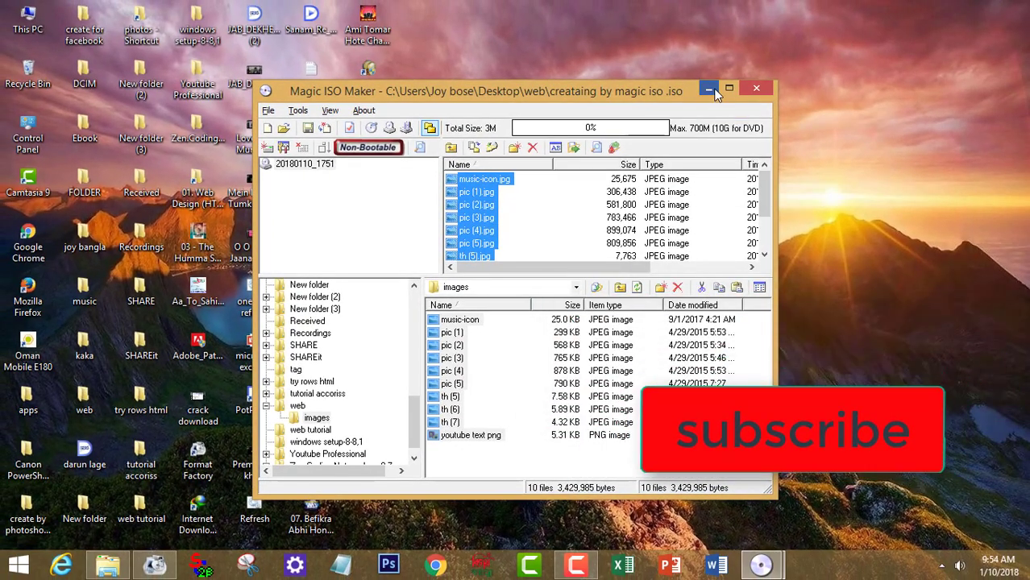
# Minimize Magic ISO Maker and open the desktop's web folder to check the saved disc image file.
pyautogui.click(710, 90)
pyautogui.rightClick(703, 110)
pyautogui.click(743, 153)
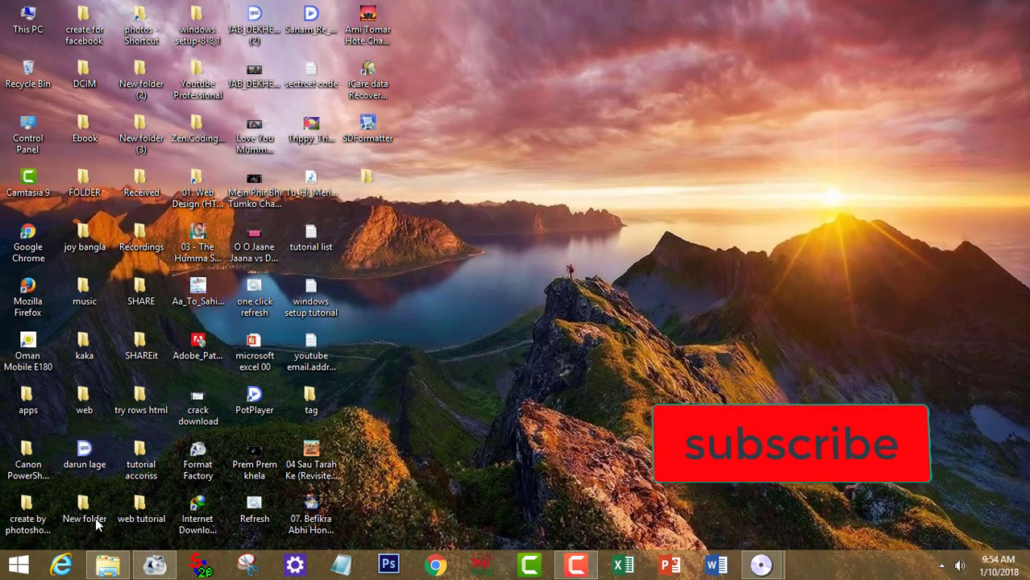
pyautogui.doubleClick(82, 409)
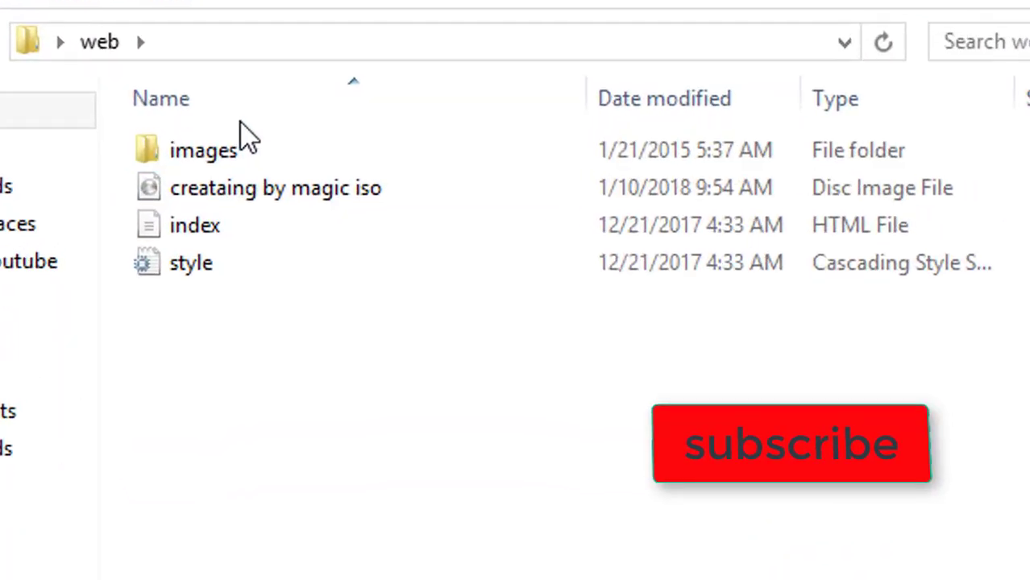
pyautogui.click(208, 132)
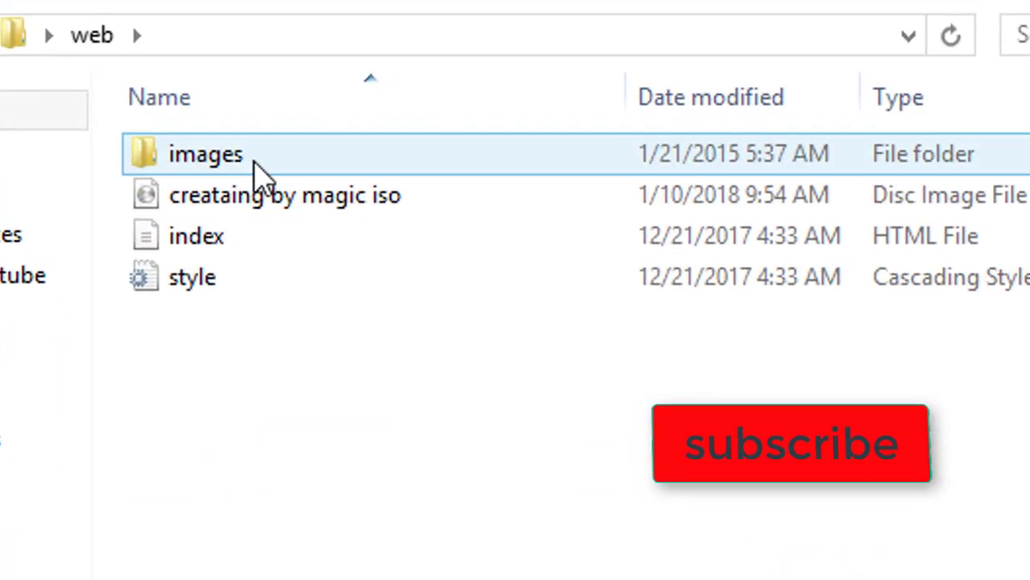
pyautogui.click(278, 200)
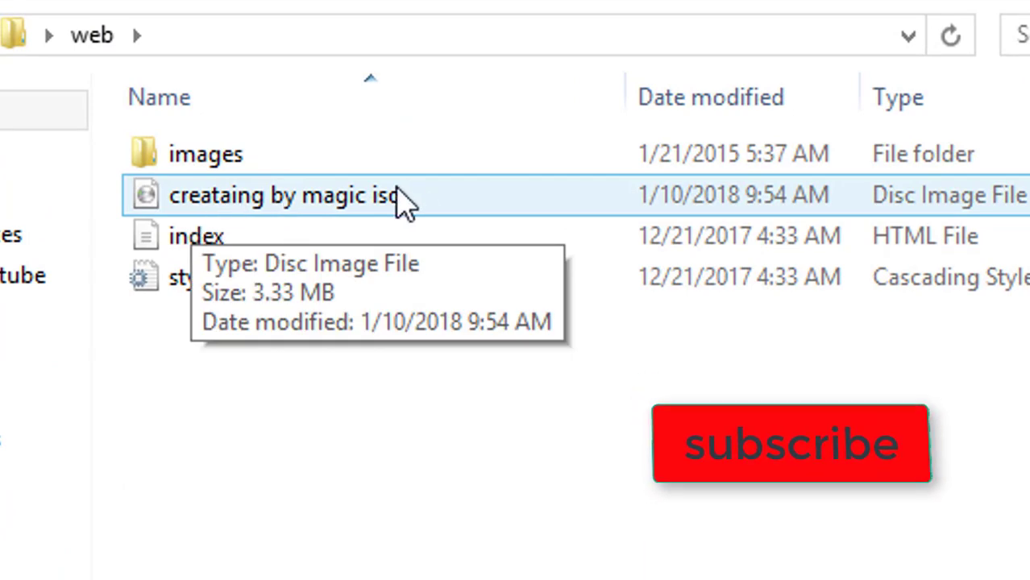
pyautogui.click(226, 232)
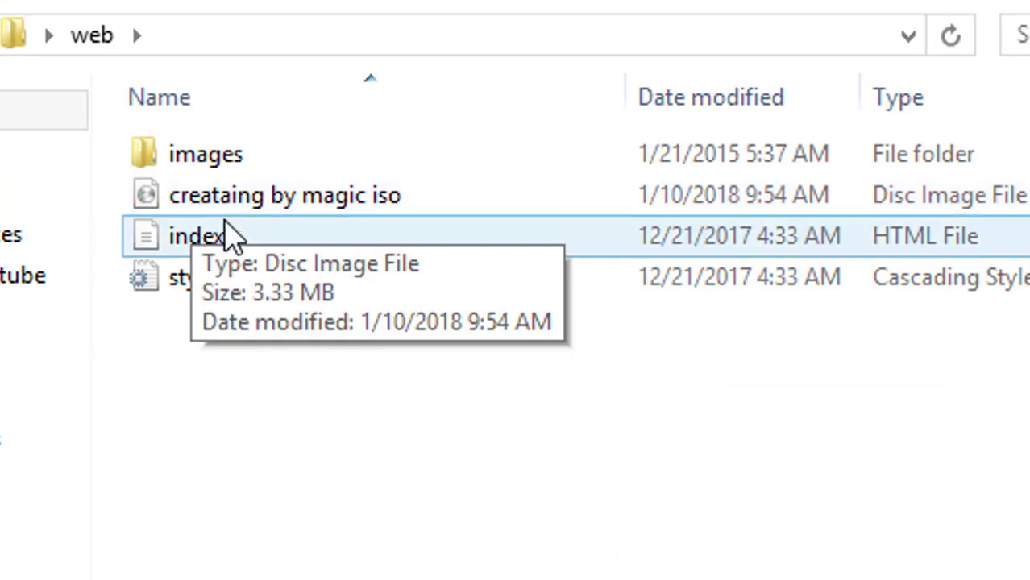
pyautogui.click(175, 211)
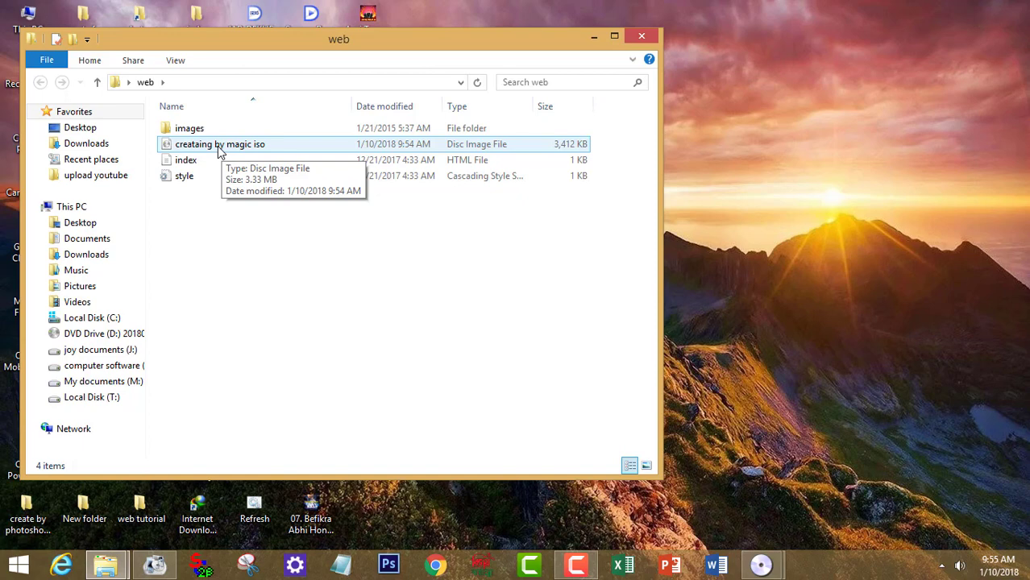
# Mount the "creataing by magic iso" disc image and examine the files it contains.
pyautogui.click(219, 149)
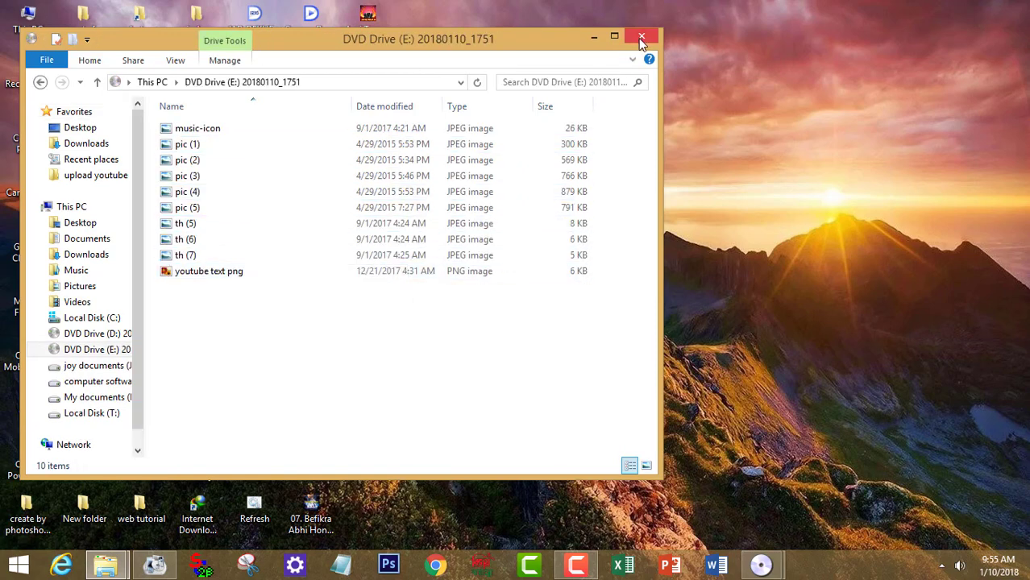
pyautogui.moveTo(347, 300); pyautogui.dragTo(324, 274)
pyautogui.click(153, 82)
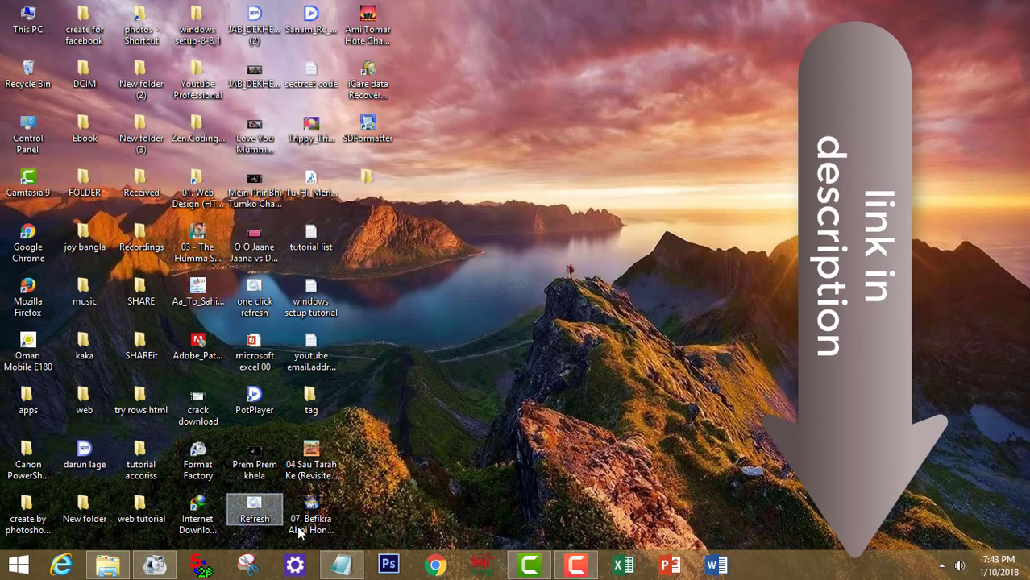
# Switch to FormatFactory and open the DVD/CD to ISO/CSO converter from its ROM Device\DVD\CD\ISO section.
pyautogui.click(155, 564)
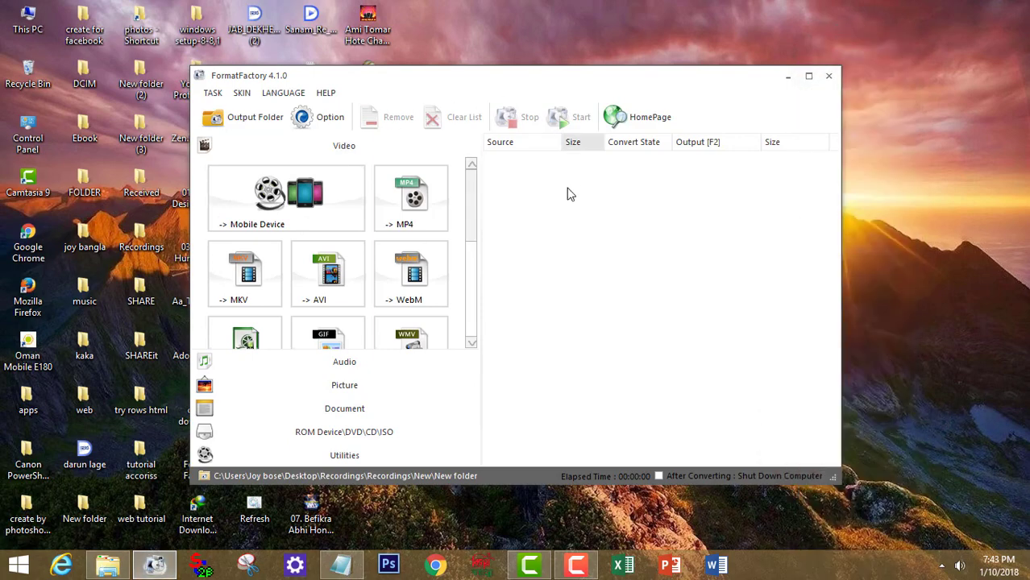
pyautogui.moveTo(474, 198); pyautogui.dragTo(463, 299)
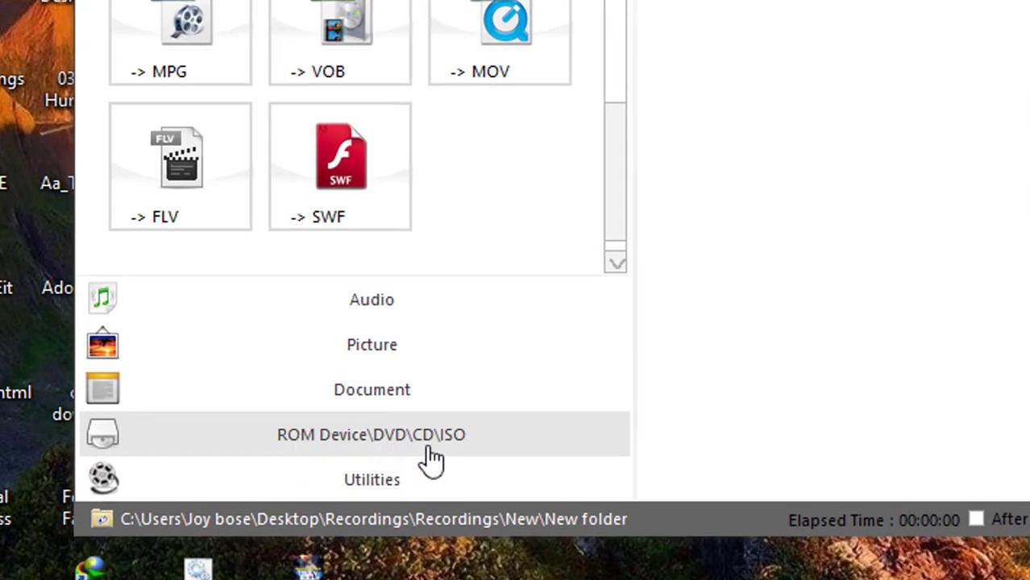
pyautogui.click(465, 452)
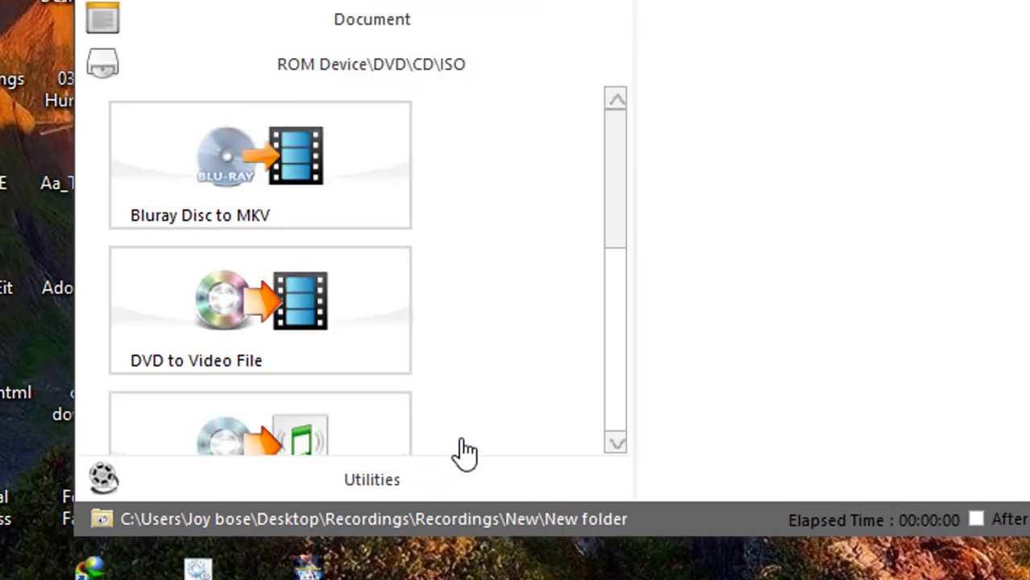
pyautogui.moveTo(625, 170); pyautogui.dragTo(617, 364)
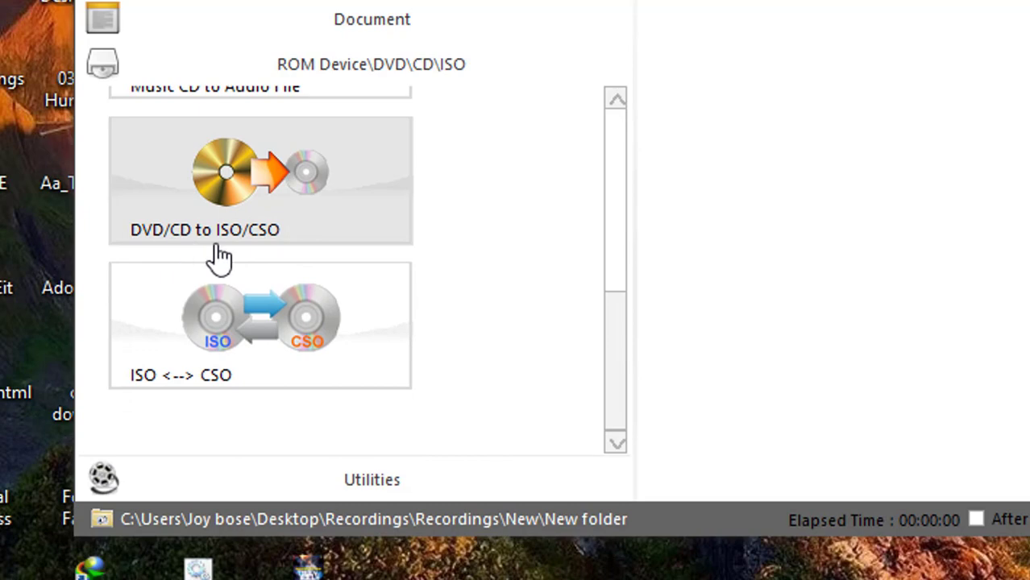
pyautogui.click(279, 214)
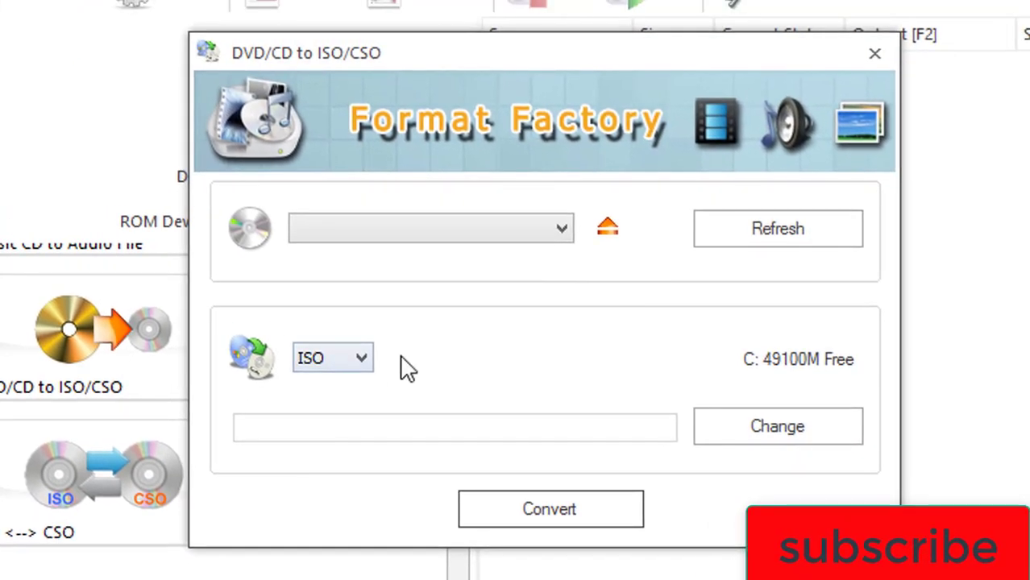
# Review the output format choices of the DVD/CD converter, keeping ISO.
pyautogui.click(355, 359)
pyautogui.click(355, 359)
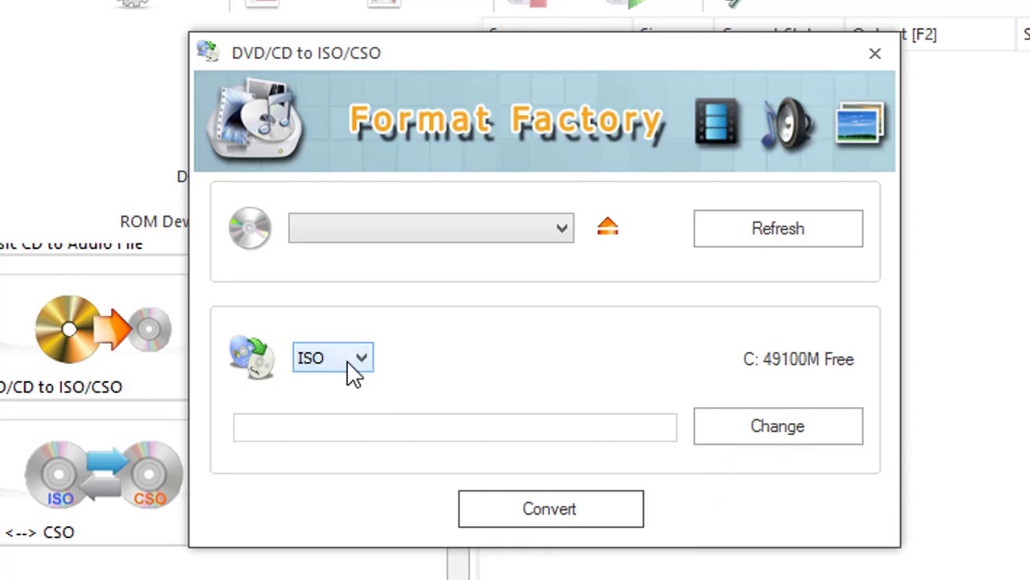
pyautogui.click(364, 357)
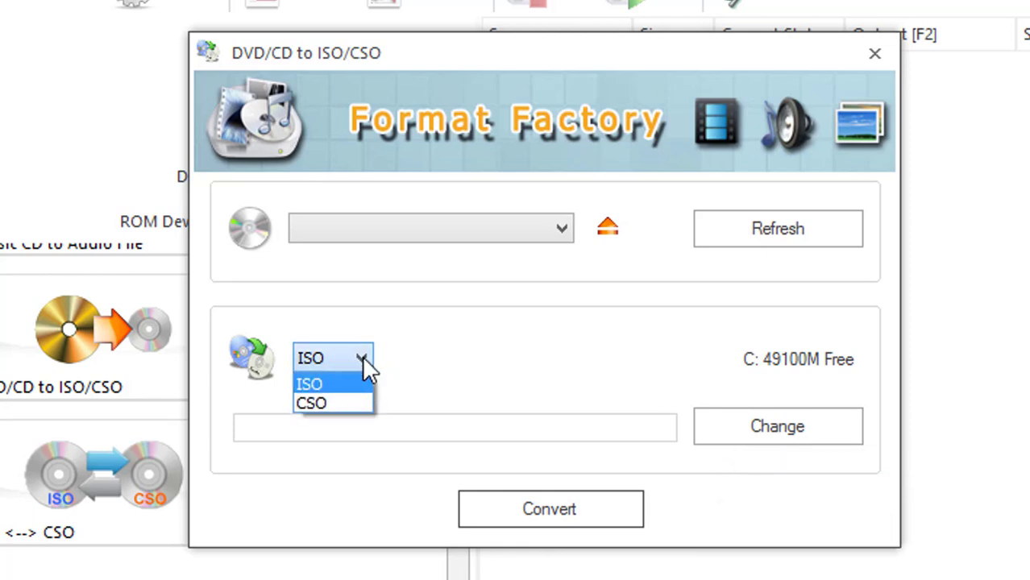
pyautogui.click(363, 358)
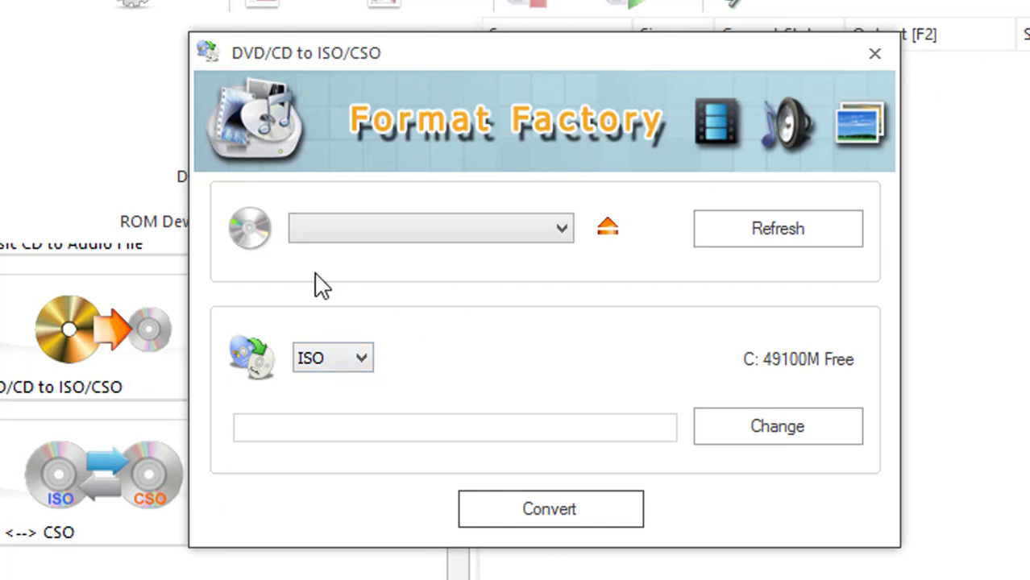
# Check the source disc list, refresh it, and view the output folder chooser without picking a folder.
pyautogui.click(472, 229)
pyautogui.click(458, 241)
pyautogui.click(770, 240)
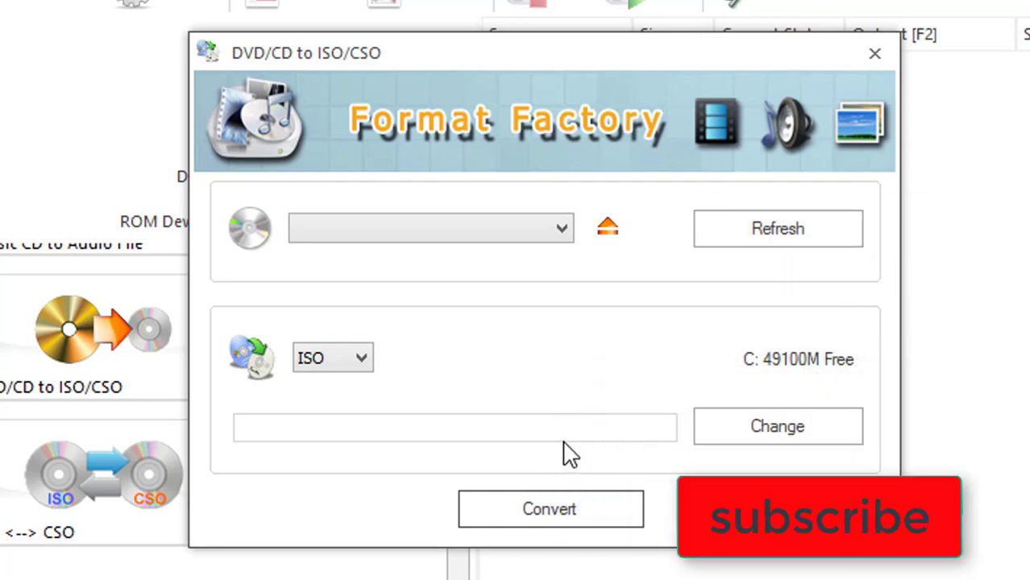
pyautogui.click(791, 428)
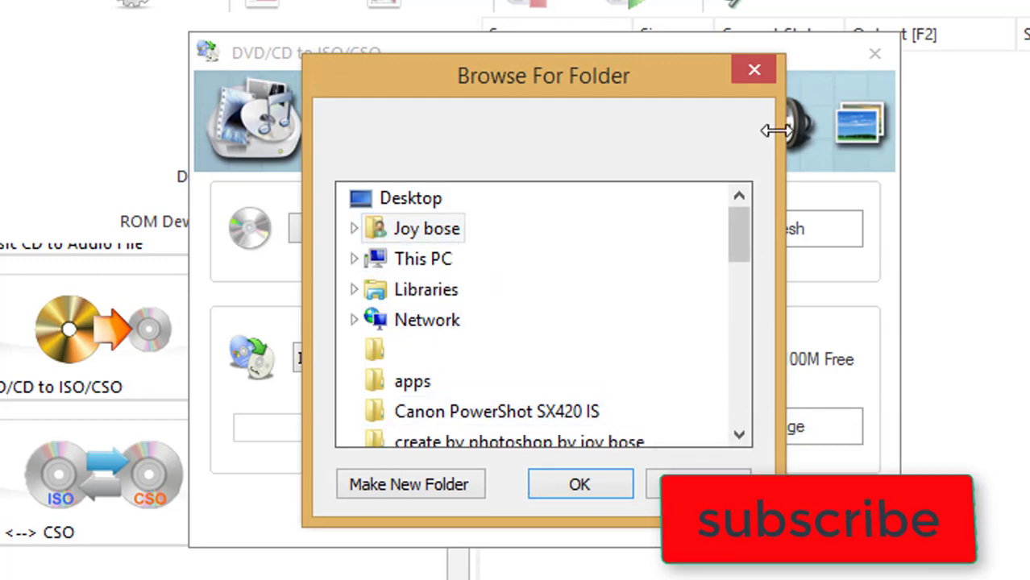
pyautogui.click(754, 71)
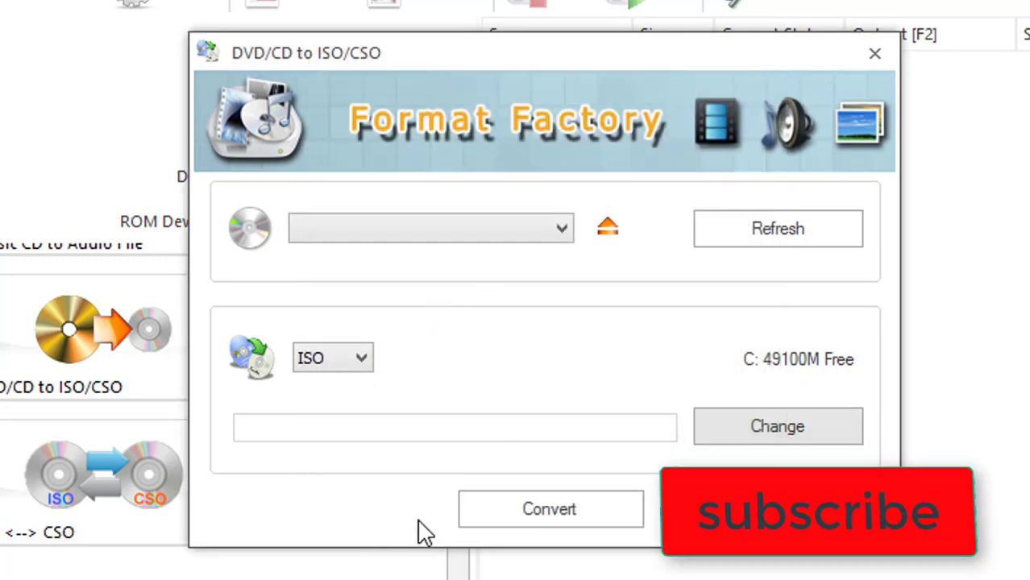